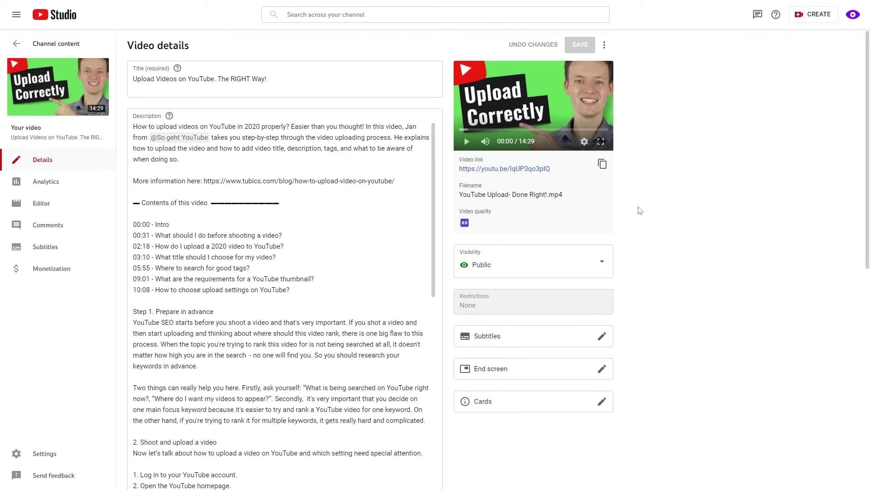
# - Open the new playlist option from the playlist choices in the uploading video's details
pyautogui.scroll(-9, 635, 211)
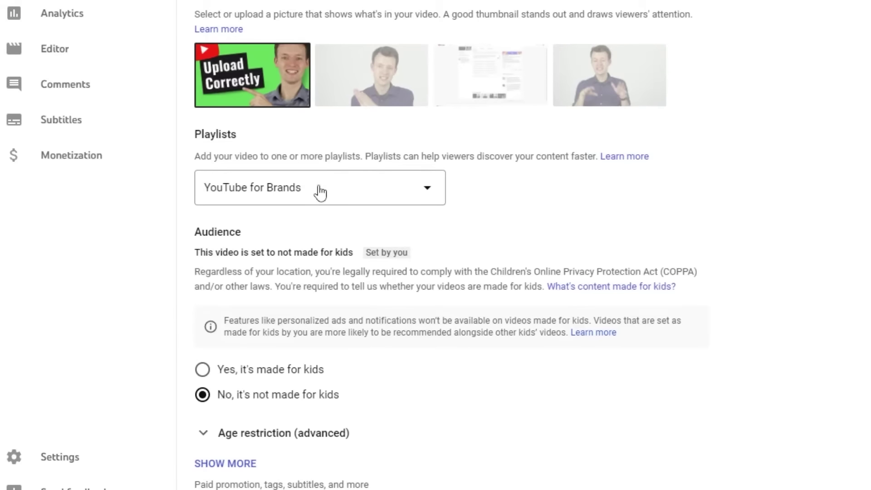
pyautogui.click(321, 191)
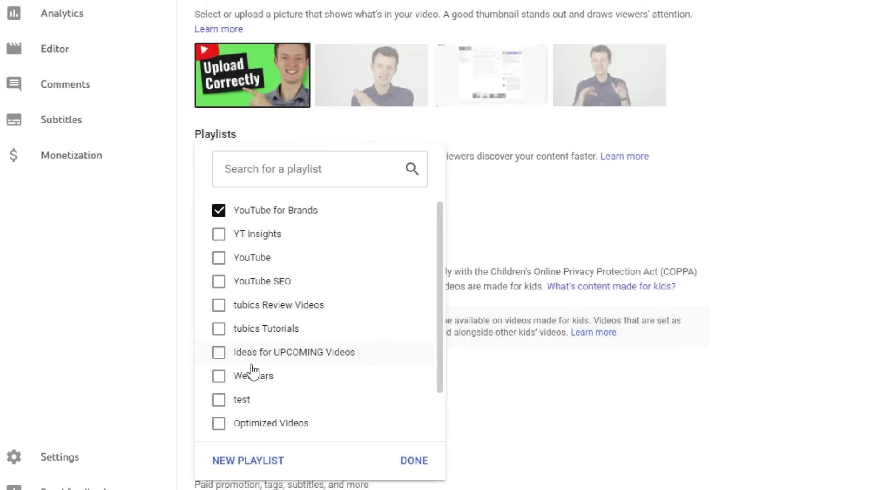
pyautogui.click(248, 461)
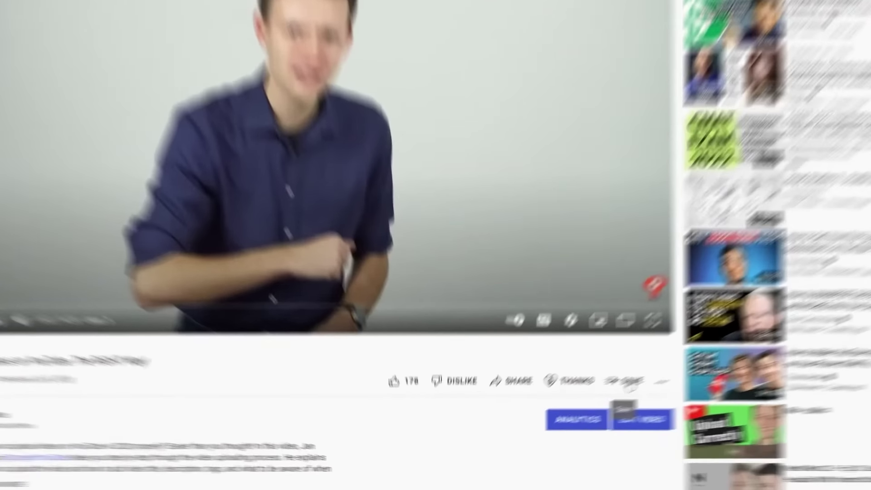
# - Open the video's save-to-playlist choices on its watch page and start creating a new playlist there
pyautogui.click(575, 401)
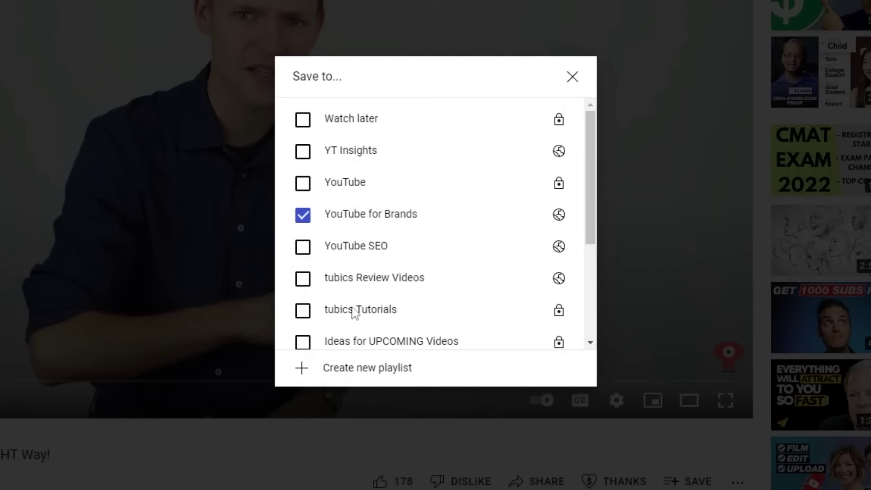
pyautogui.click(334, 371)
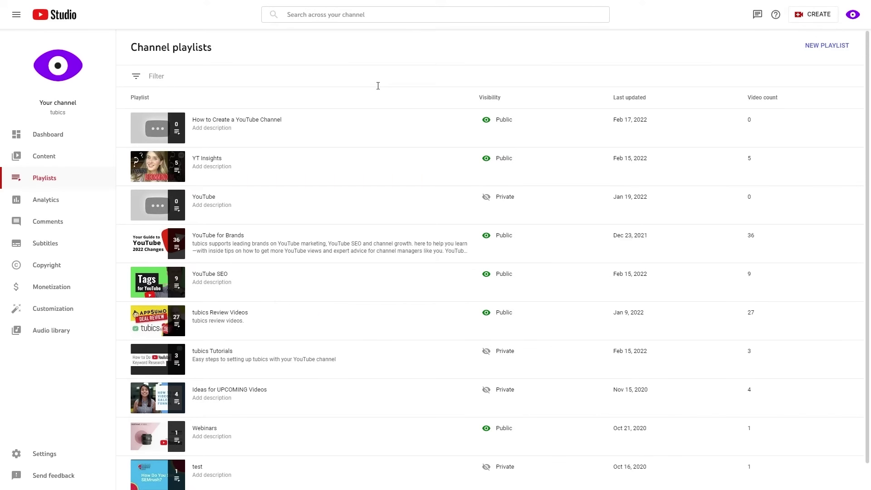
# - Add the channel's own video "What Is a Vtuber? Will They Replace Traditional YouTubers?" to the playlist "How to Create a YouTube Channel"
pyautogui.moveTo(373, 117)
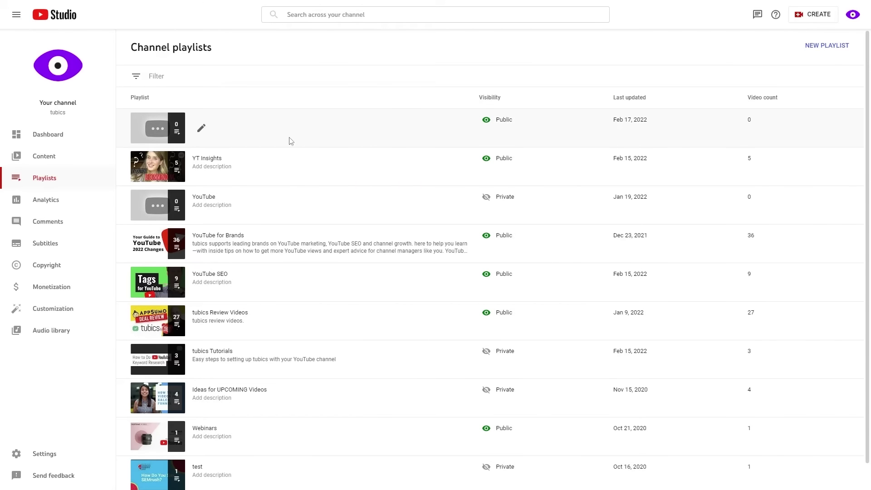
pyautogui.click(202, 130)
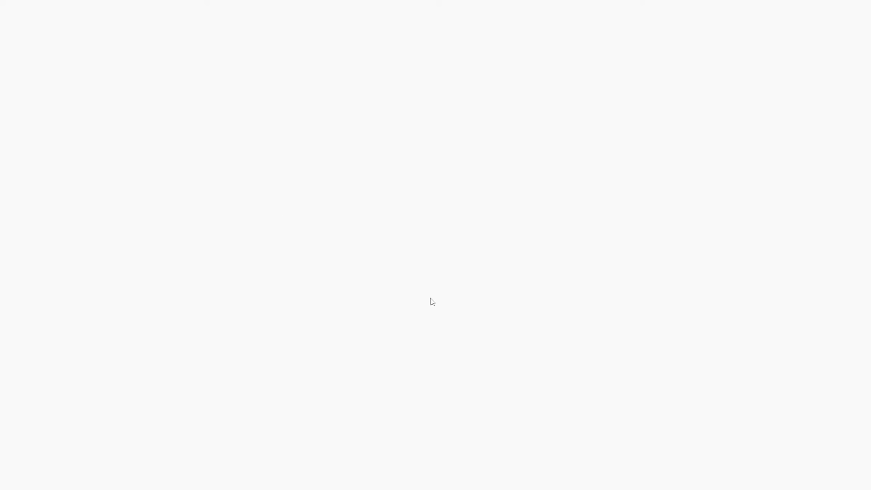
pyautogui.click(72, 196)
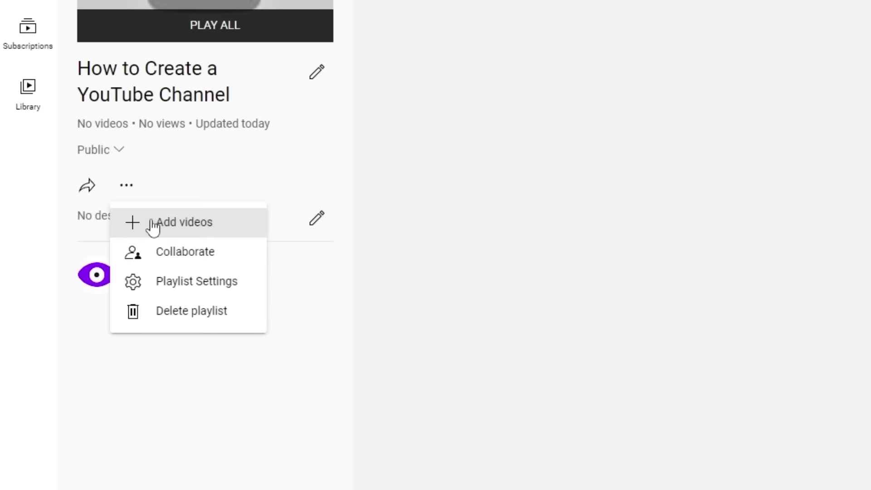
pyautogui.click(151, 387)
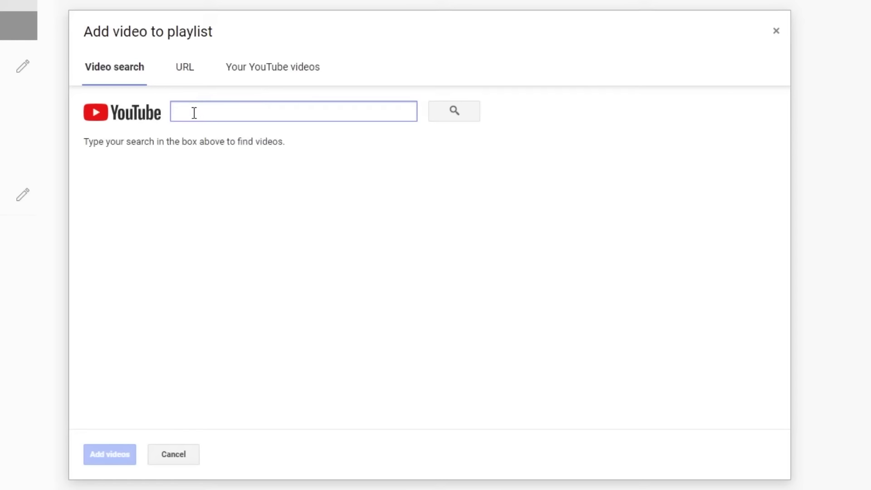
pyautogui.click(187, 73)
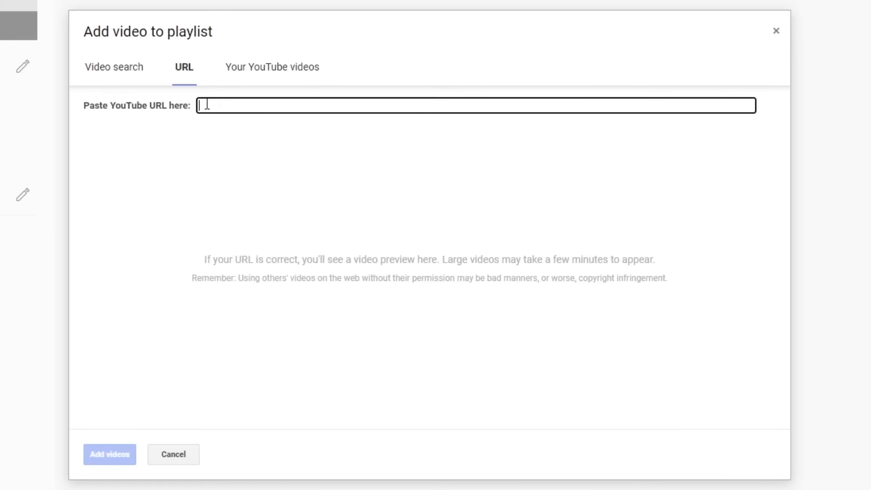
pyautogui.click(256, 75)
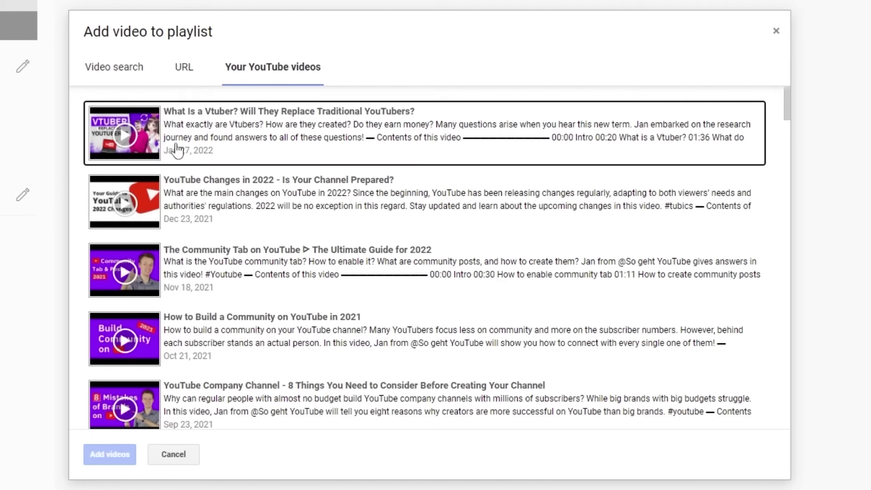
pyautogui.click(287, 129)
pyautogui.click(110, 456)
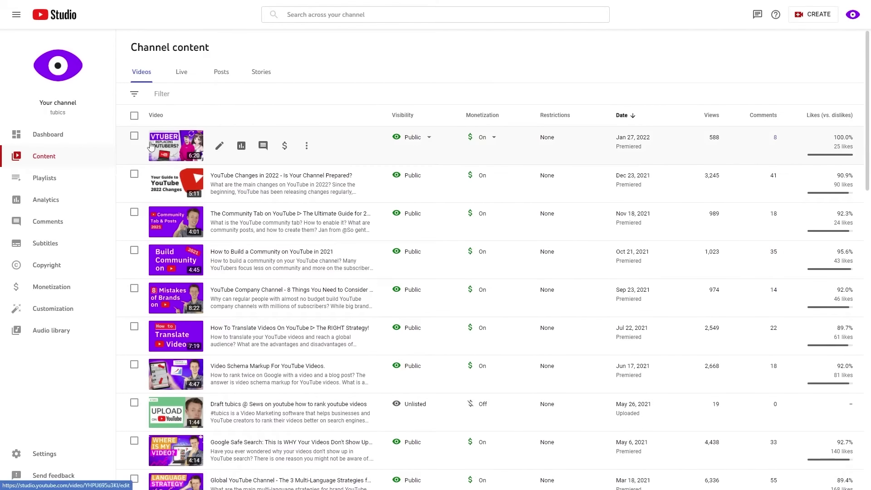
# - Add the four newest videos in the channel content to the playlist "How to Create a YouTube Channel" in one bulk action
pyautogui.click(134, 136)
pyautogui.click(135, 202)
pyautogui.click(134, 240)
pyautogui.click(134, 280)
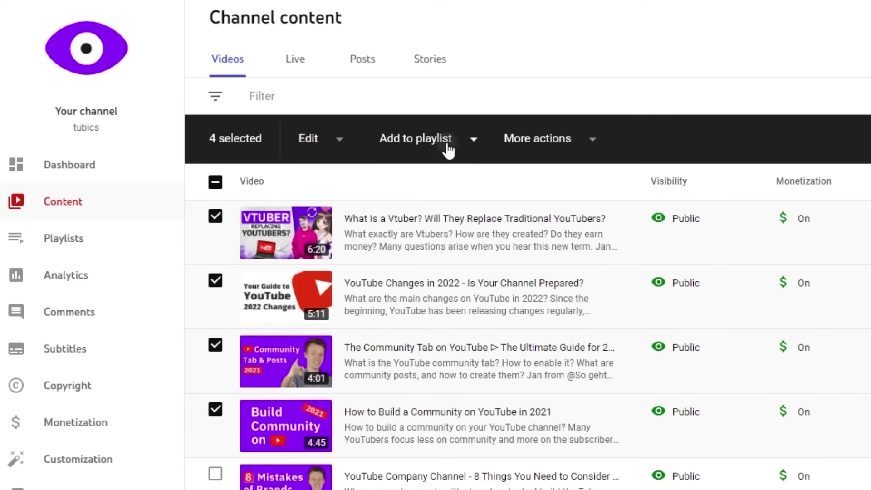
pyautogui.click(447, 146)
pyautogui.click(446, 196)
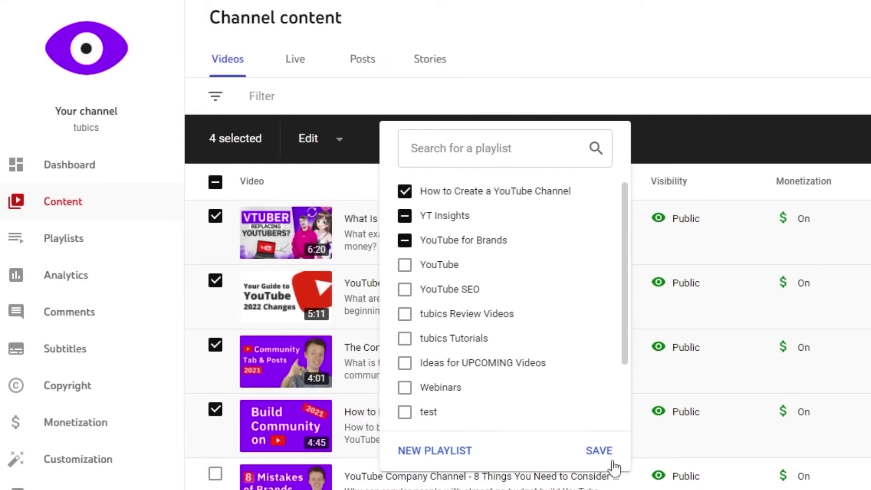
pyautogui.click(598, 453)
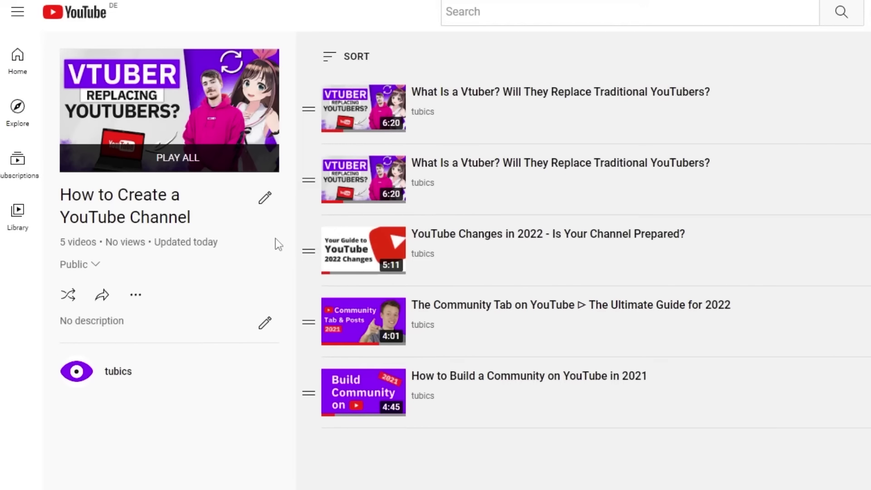
# - Examine the editable title, description and visibility options of the playlist "How to Create a YouTube Channel"
pyautogui.click(266, 200)
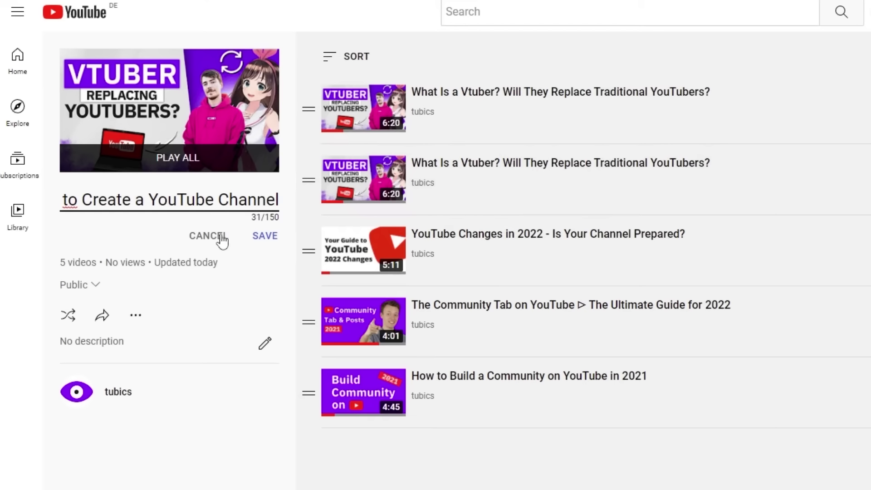
pyautogui.click(265, 237)
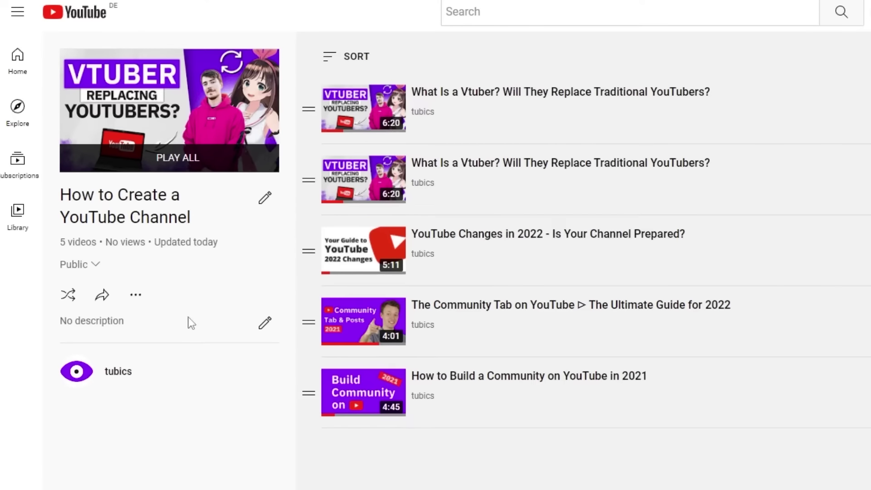
pyautogui.click(263, 325)
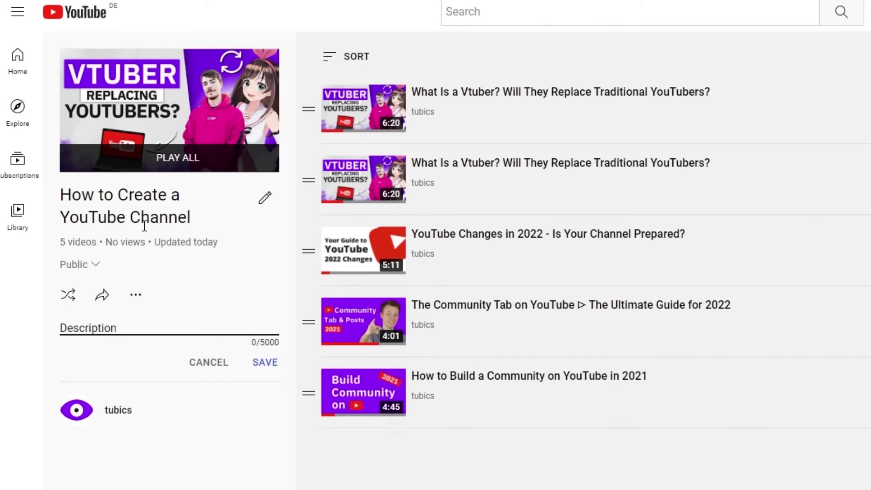
pyautogui.click(77, 262)
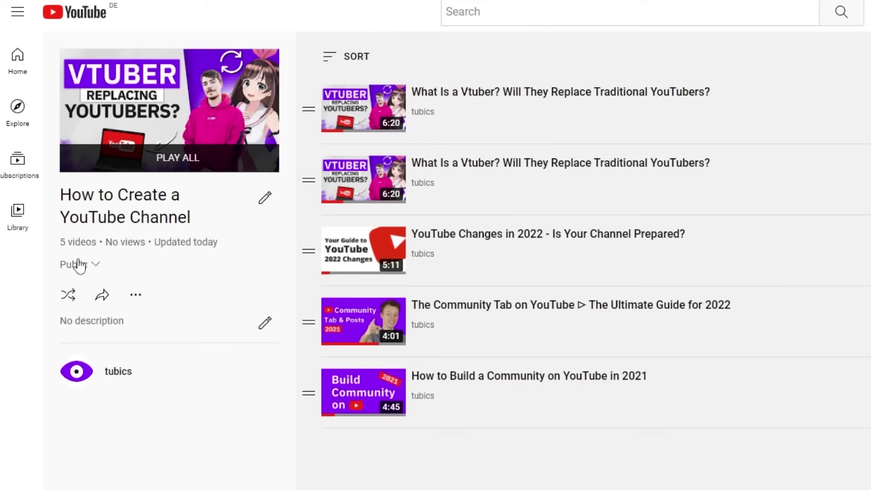
pyautogui.click(97, 266)
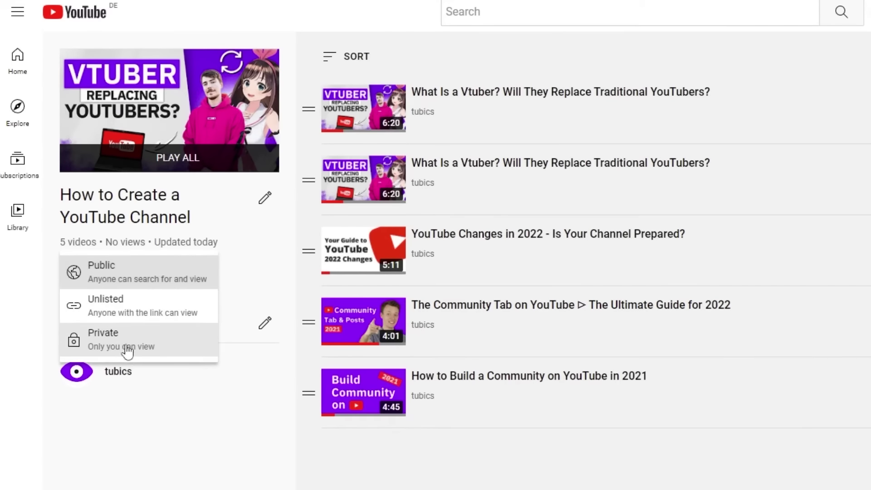
pyautogui.click(157, 428)
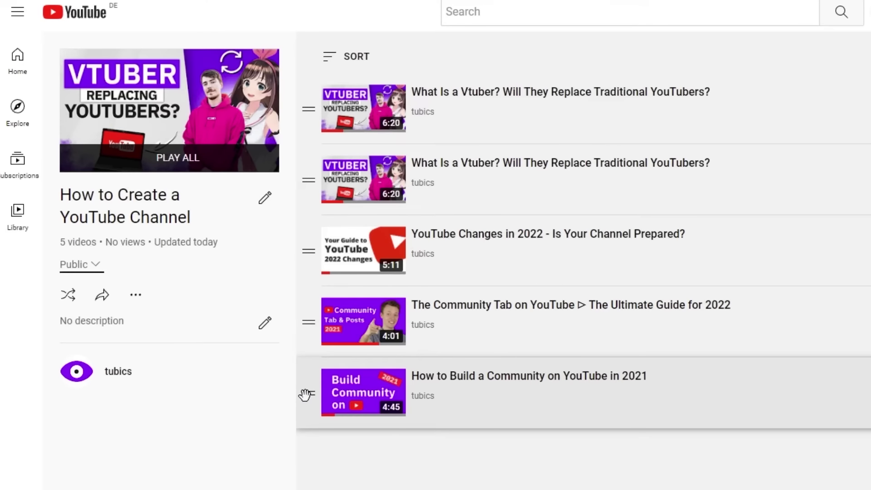
# - Reorder the playlist manually: "How to Build a Community" to second, the lower Vtuber video below "YouTube Changes in 2022", and "The Community Tab" to first
pyautogui.moveTo(307, 393); pyautogui.dragTo(316, 177)
pyautogui.moveTo(308, 250); pyautogui.dragTo(312, 337)
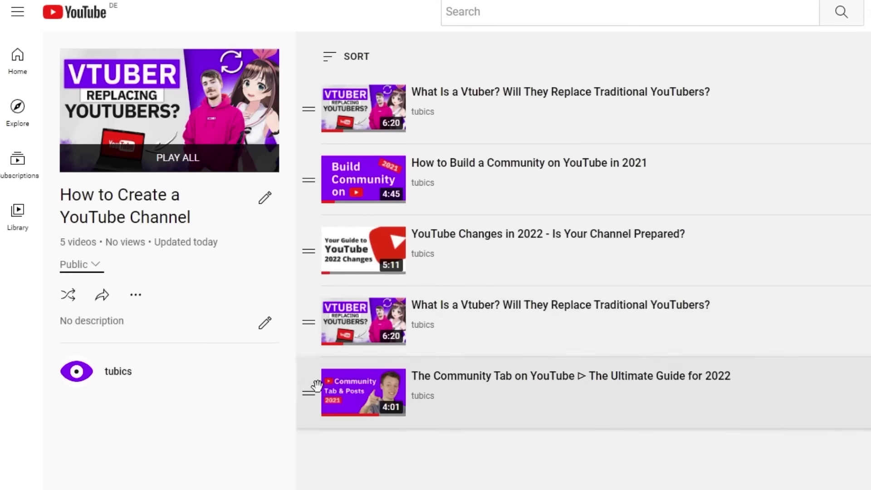
pyautogui.moveTo(305, 388); pyautogui.dragTo(318, 109)
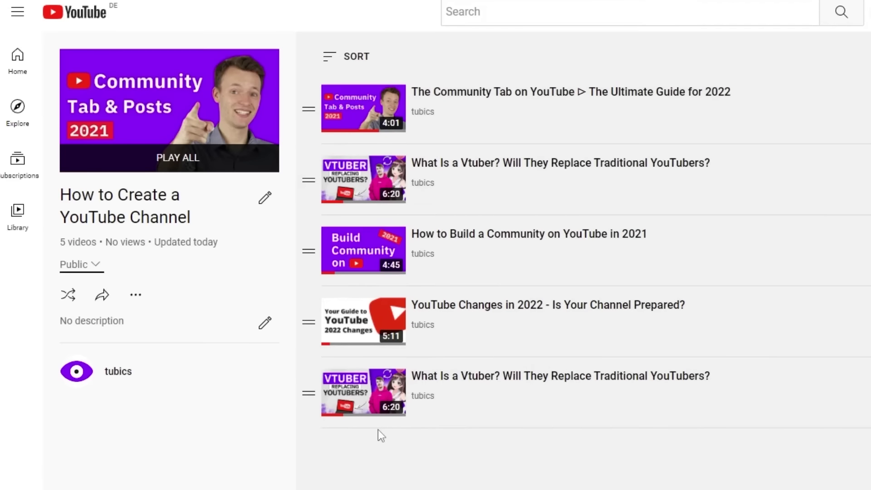
# - Sort the playlist's videos by Most popular
pyautogui.click(332, 60)
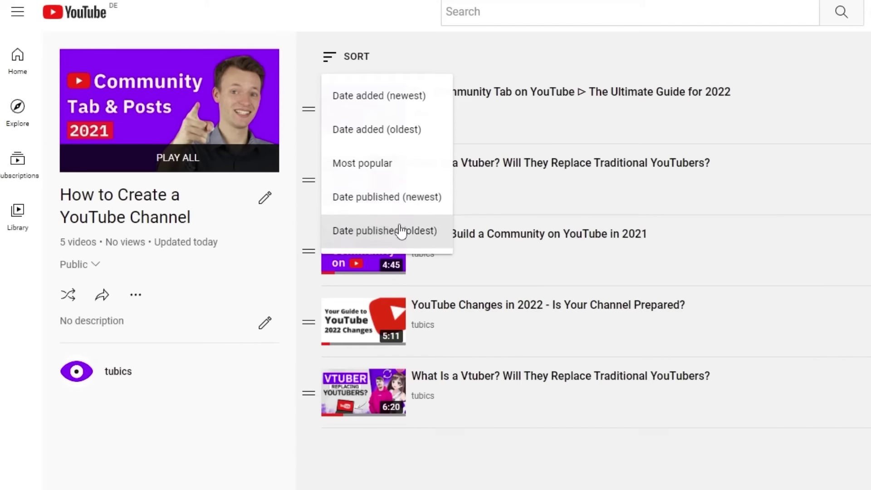
pyautogui.click(386, 170)
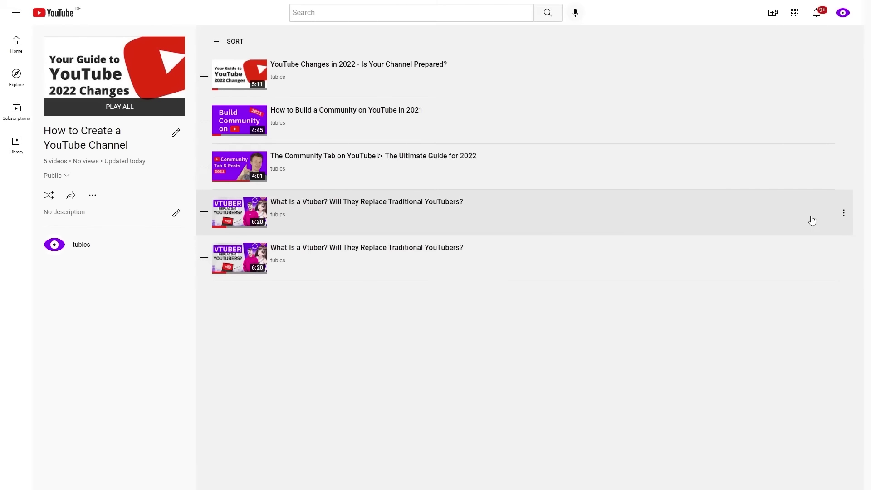
# - Remove the duplicate "What Is a Vtuber? Will They Replace Traditional YouTubers?" entry from the playlist
pyautogui.click(843, 213)
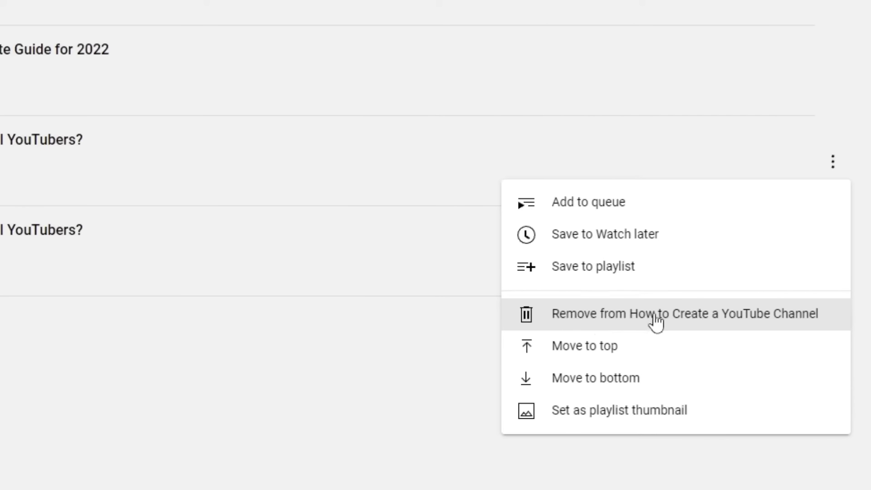
pyautogui.click(767, 326)
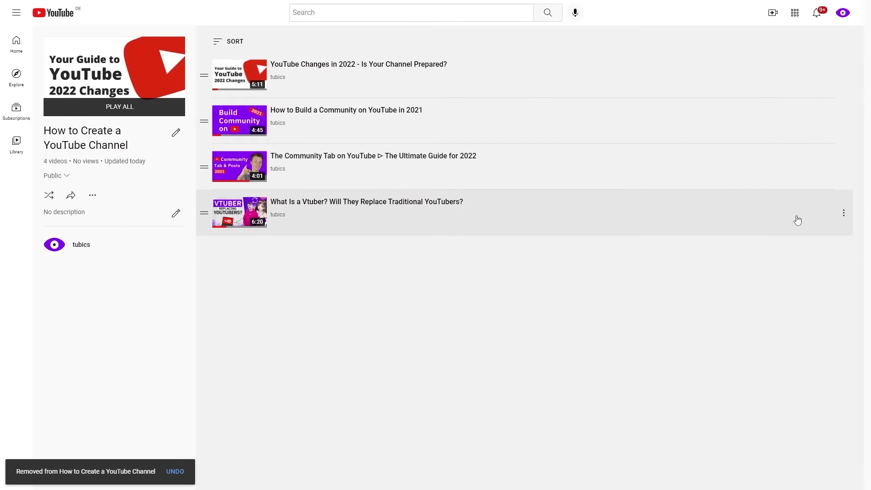
# - Open the actions available for the remaining Vtuber video in the playlist
pyautogui.click(844, 214)
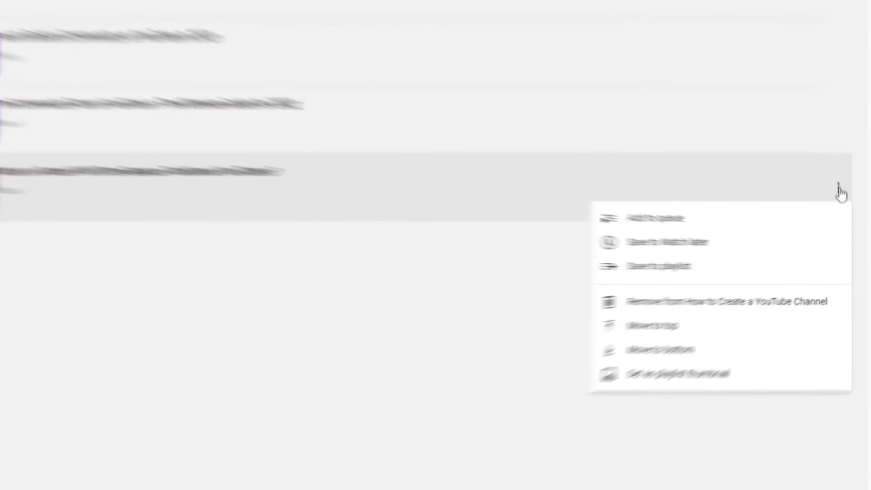